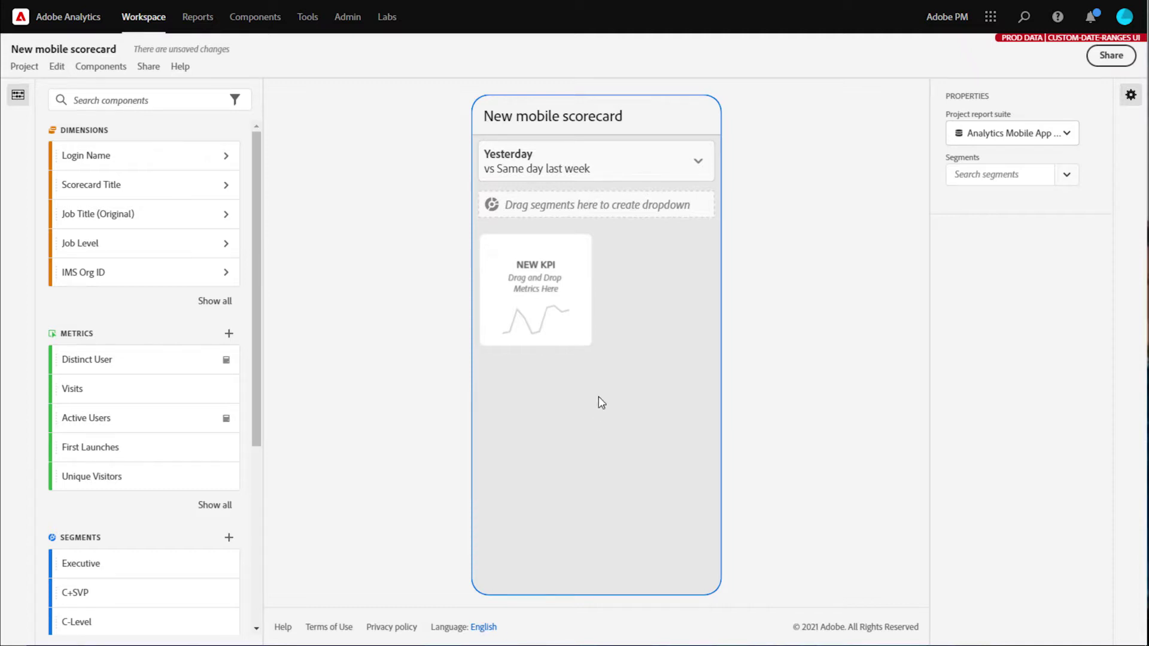
# Delete the Yesterday vs Same day last week comparison and edit Yesterday vs Previous day
pyautogui.click(580, 166)
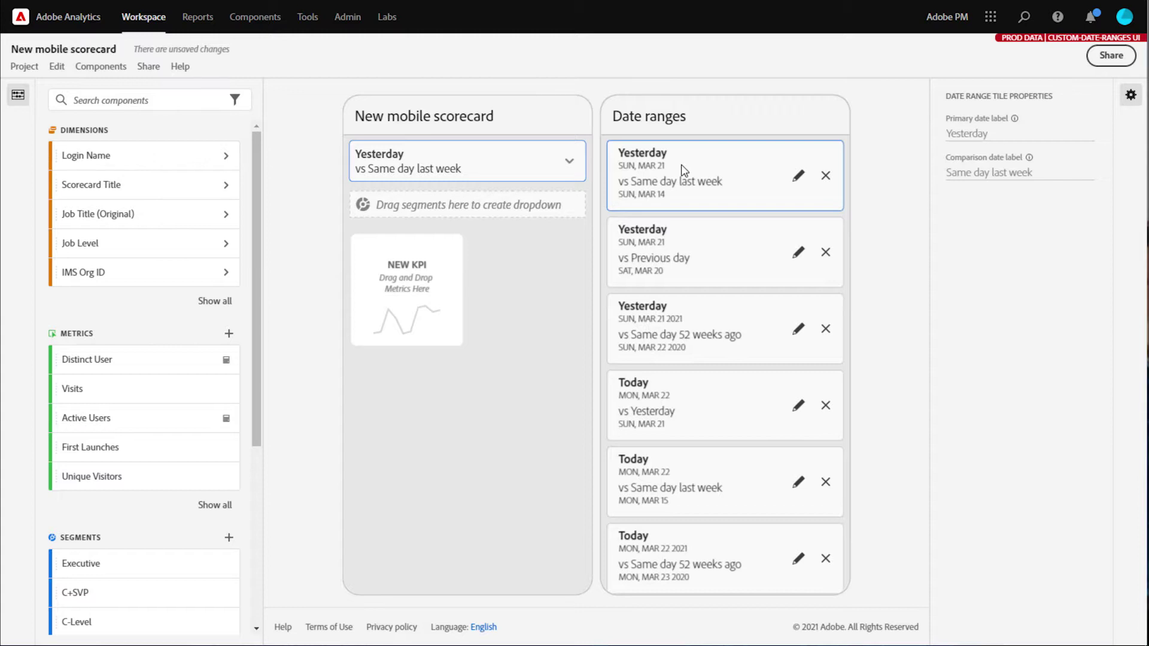
pyautogui.click(827, 176)
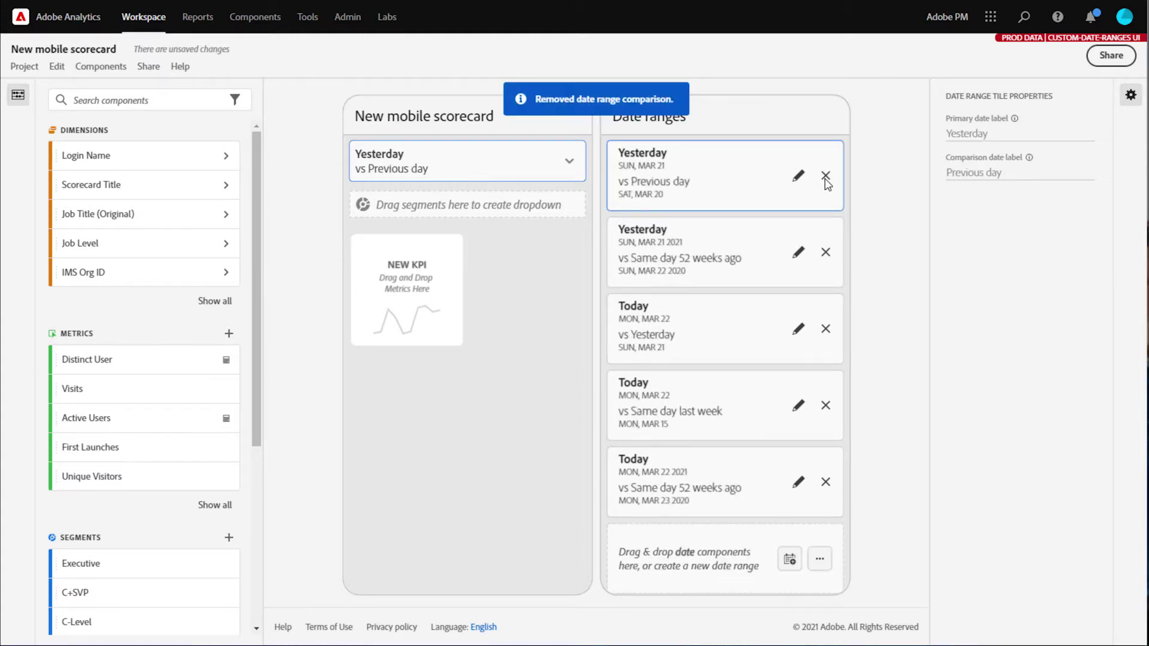
pyautogui.click(798, 177)
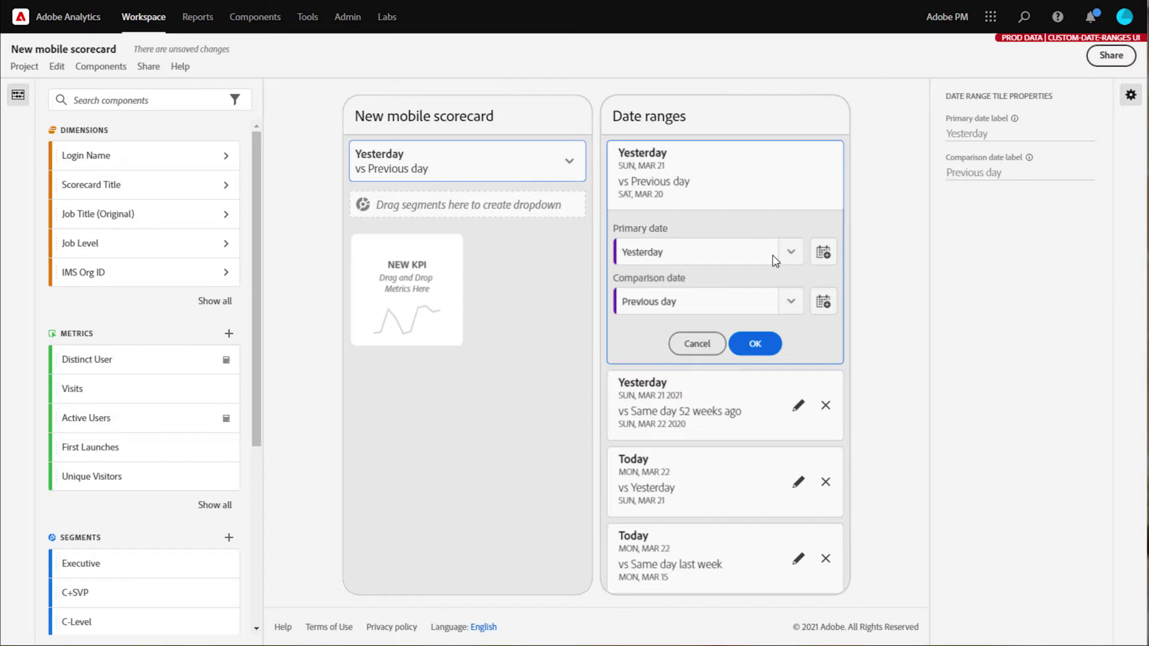
# Change the first comparison to Last month vs Previous period and start a new custom date range
pyautogui.click(788, 254)
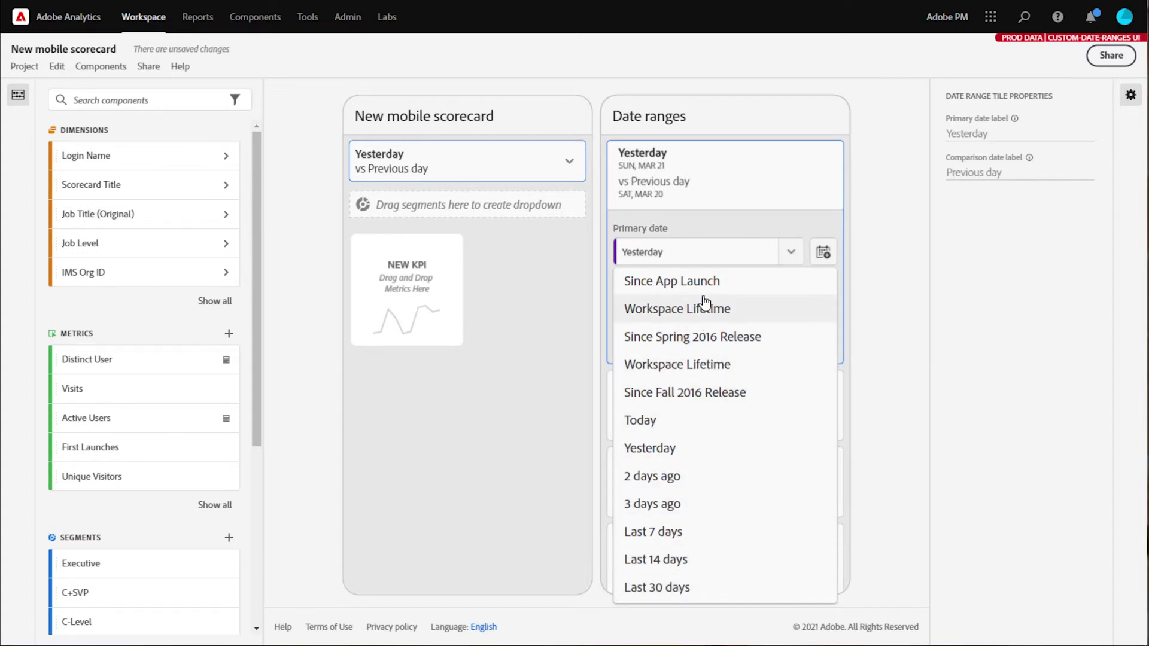
pyautogui.click(747, 257)
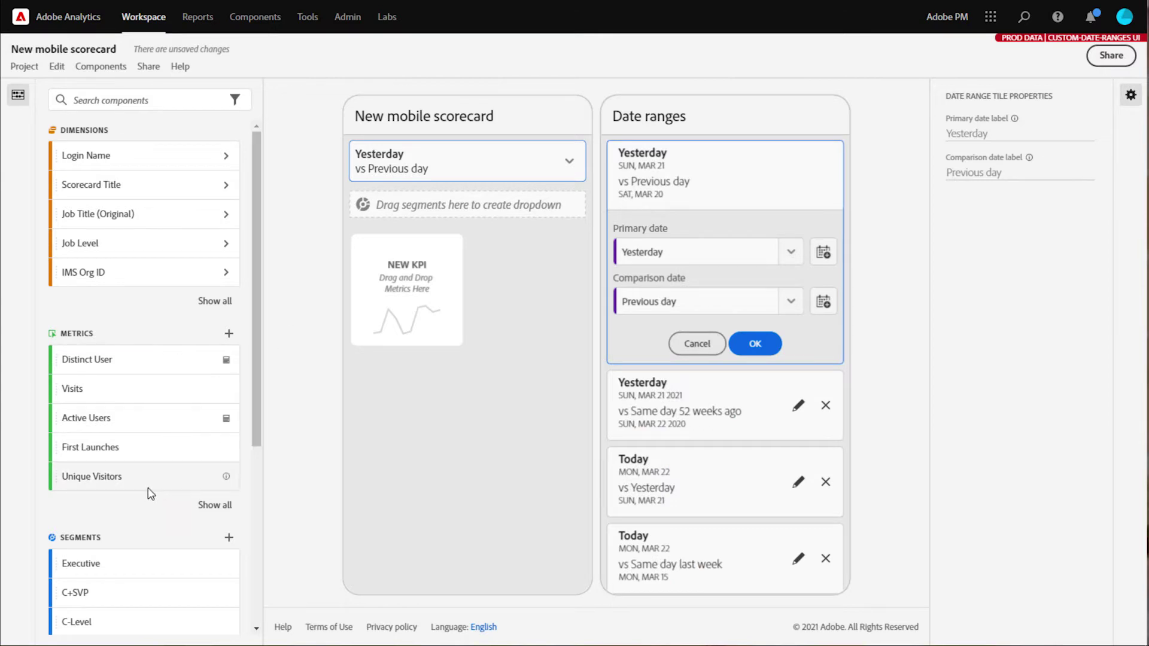
pyautogui.scroll(-5, 150, 495)
pyautogui.moveTo(101, 479); pyautogui.dragTo(675, 254)
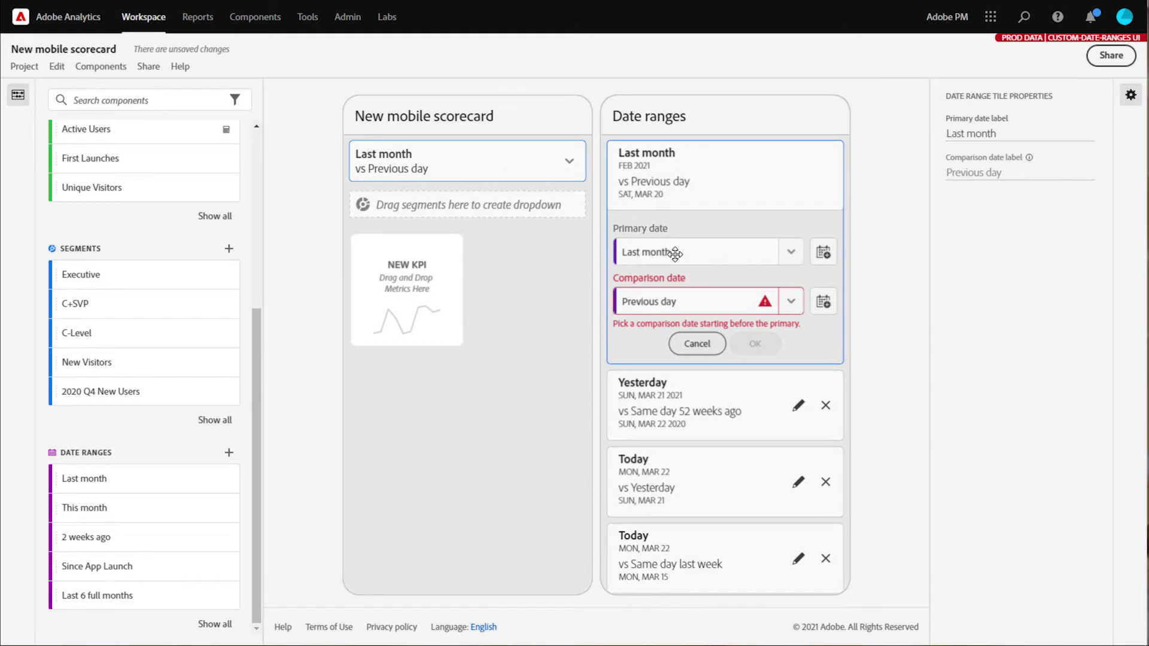
pyautogui.click(705, 310)
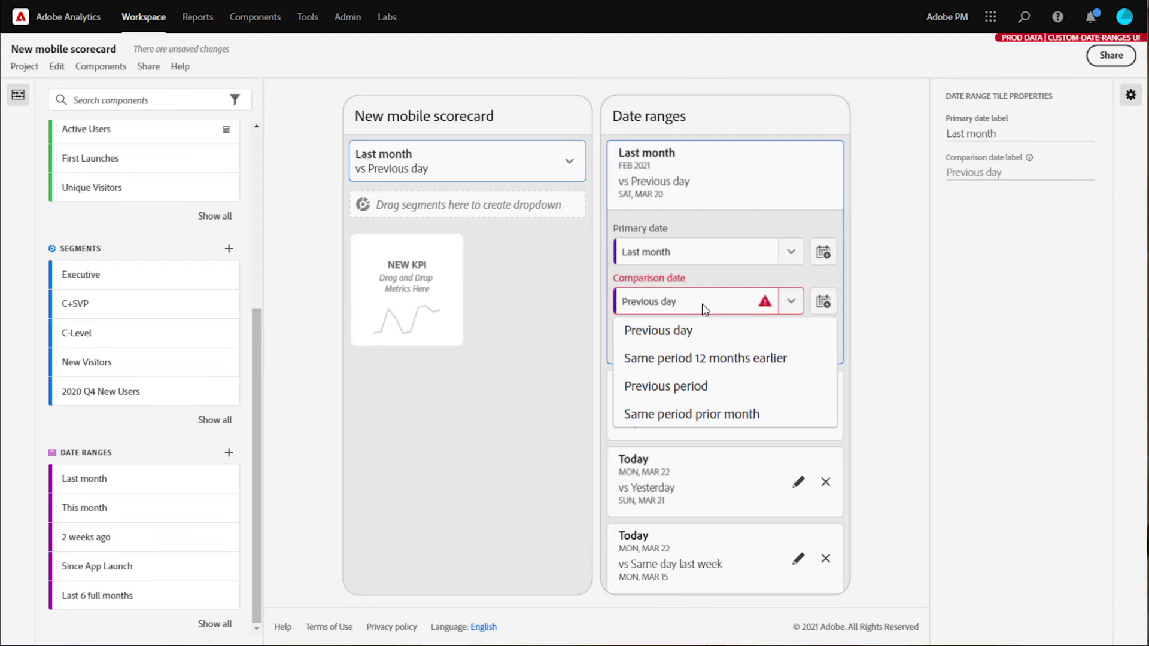
pyautogui.click(671, 387)
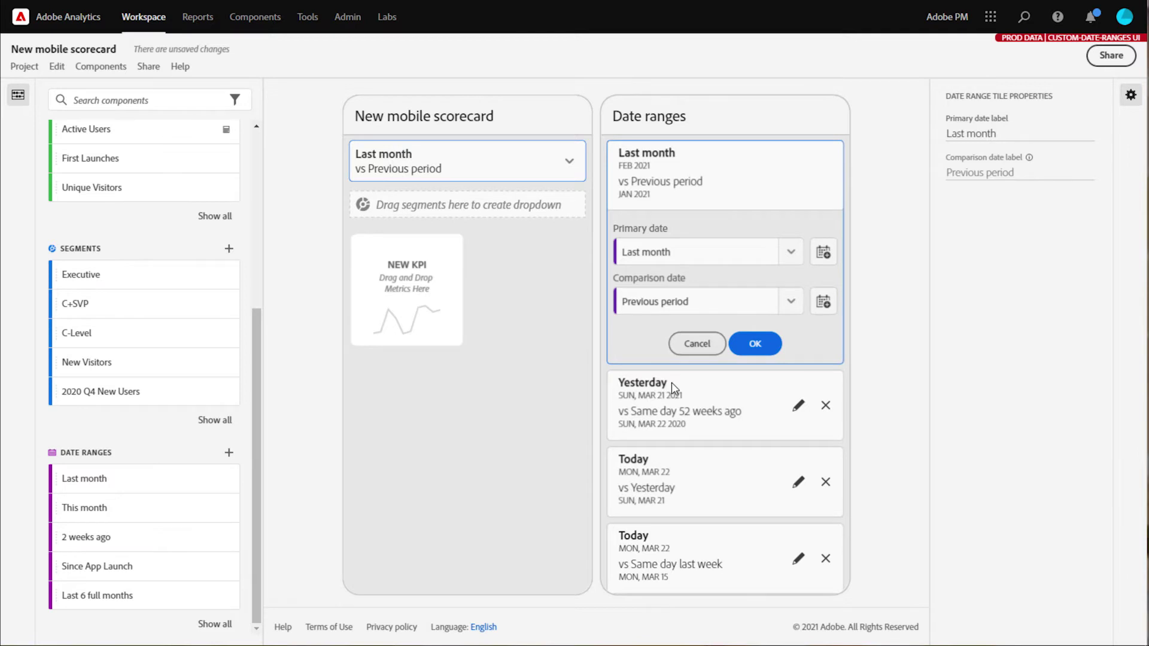
pyautogui.click(823, 253)
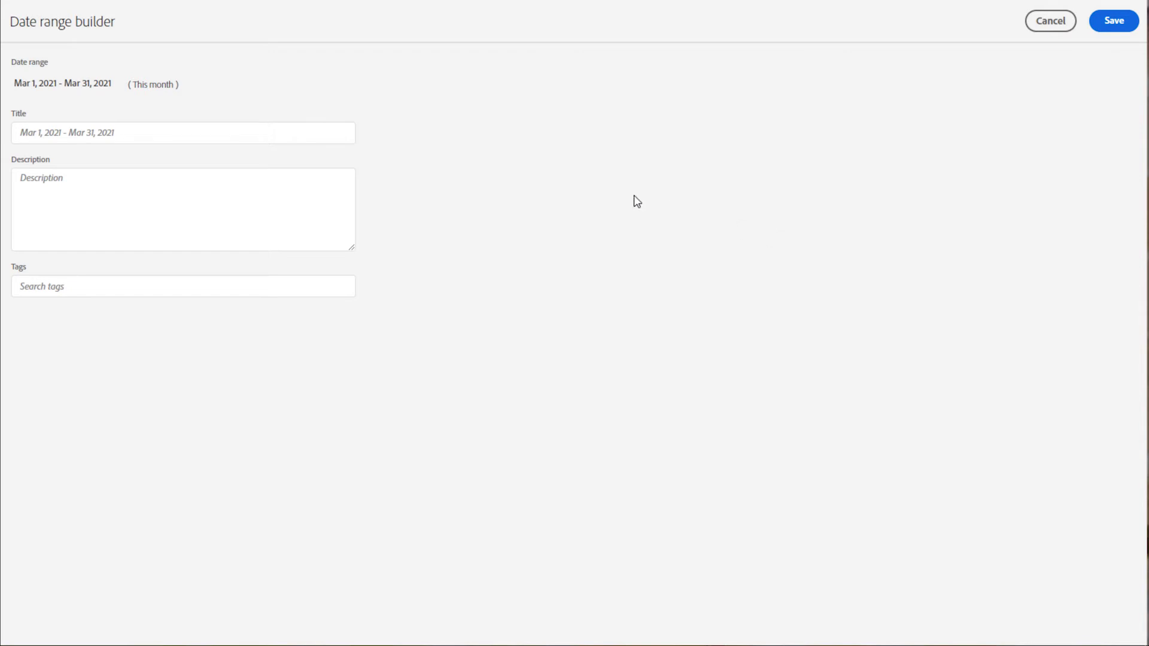
# Set the new range to Feb 8 – Feb 12, 2021 and title it 'February Sale'
pyautogui.click(83, 89)
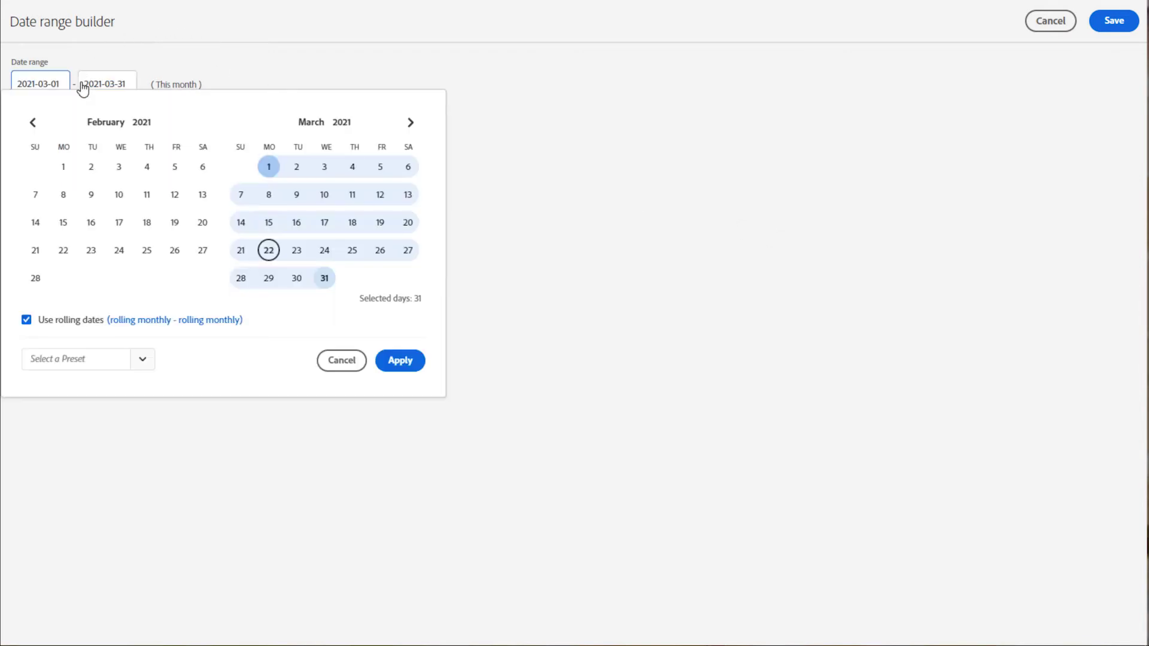
pyautogui.click(66, 193)
pyautogui.click(174, 195)
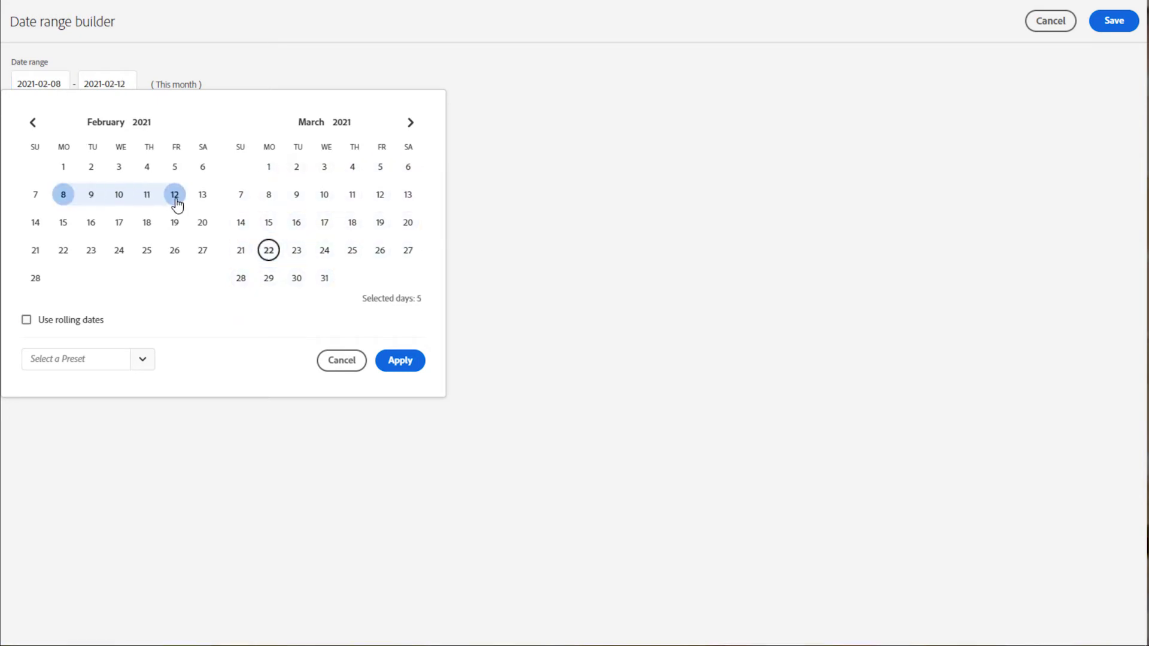
pyautogui.click(402, 363)
pyautogui.click(42, 137)
pyautogui.write('F')
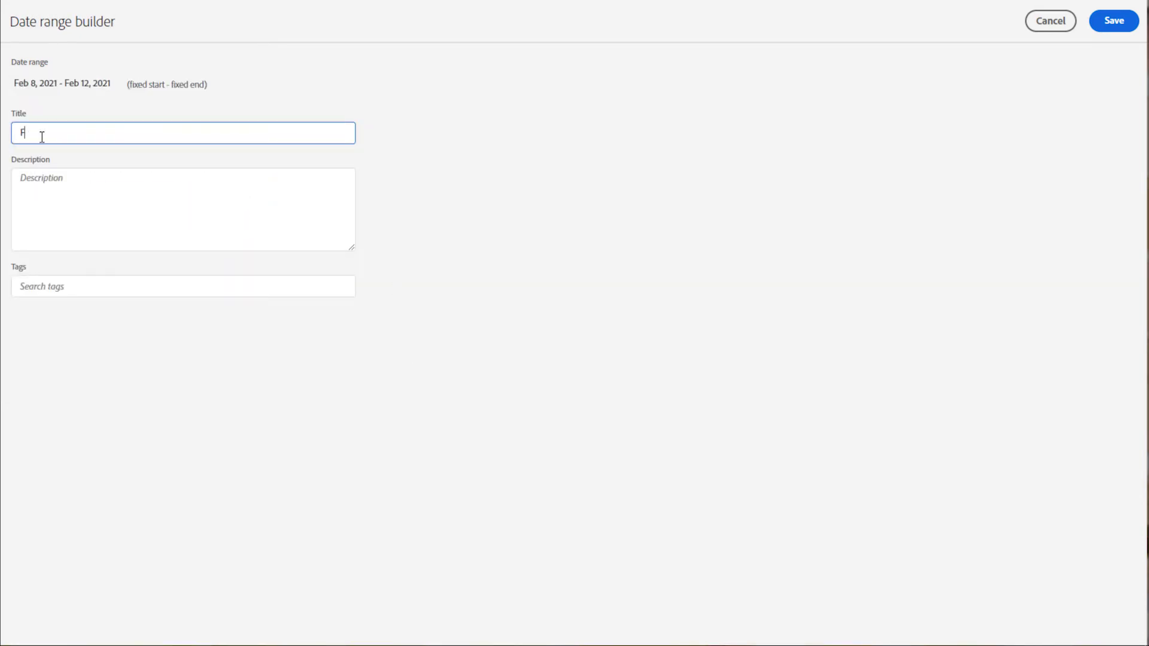
pyautogui.write('ebruary Sale')
# Save February Sale and compare it against Same period 52 weeks earlier
pyautogui.click(1107, 23)
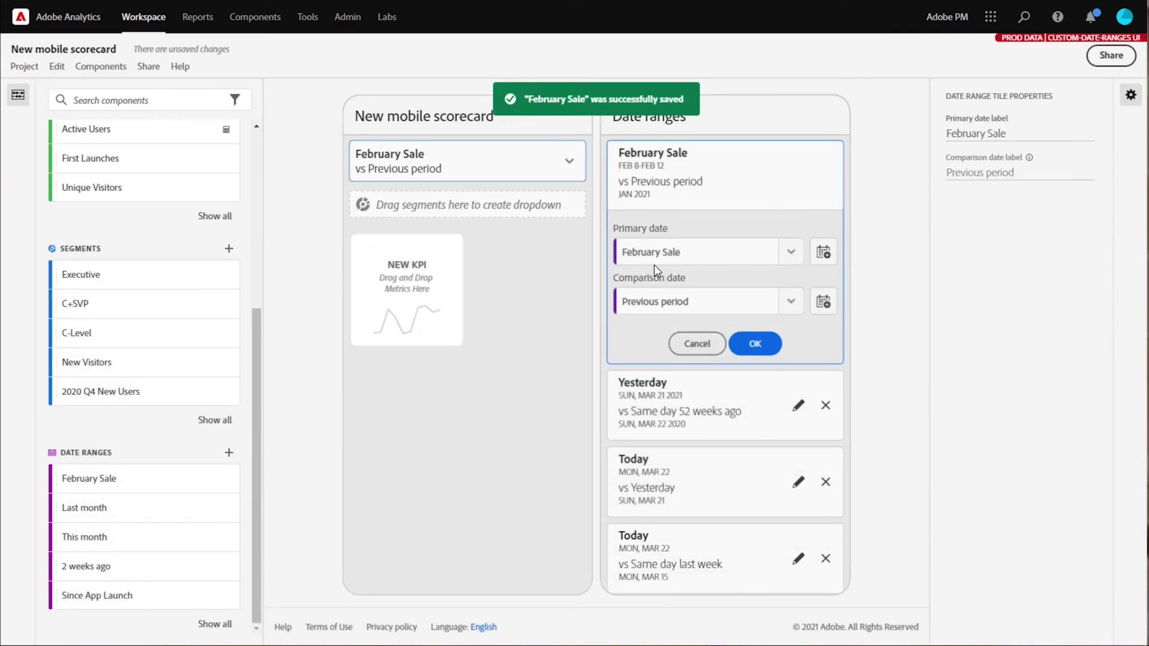
pyautogui.click(789, 301)
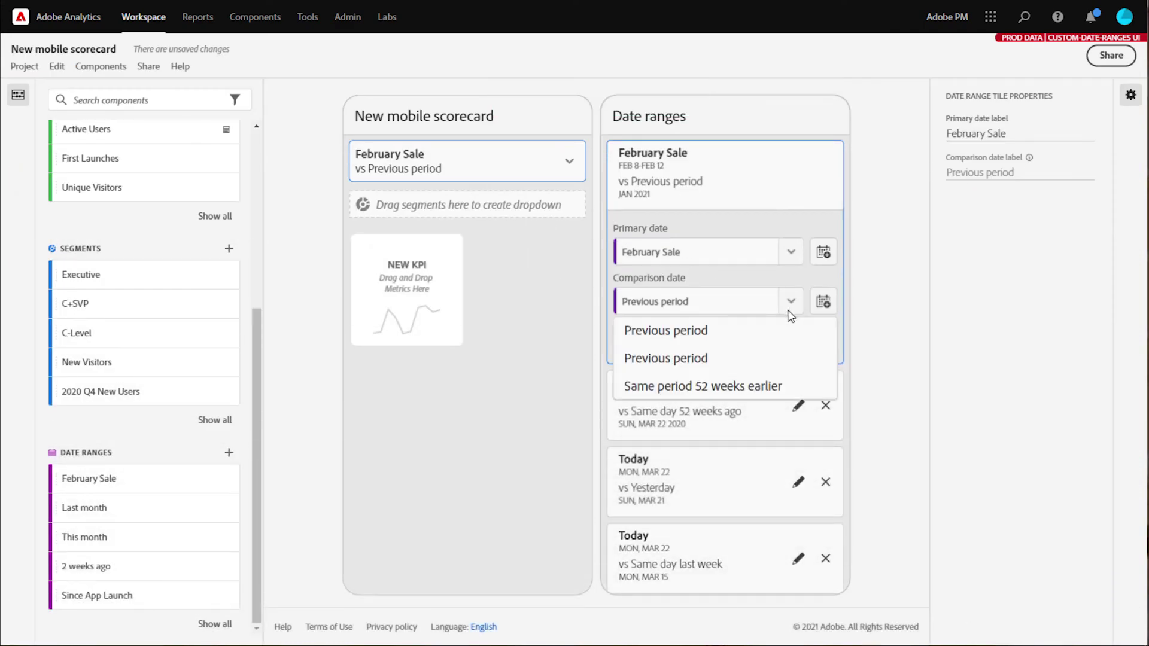
pyautogui.click(731, 389)
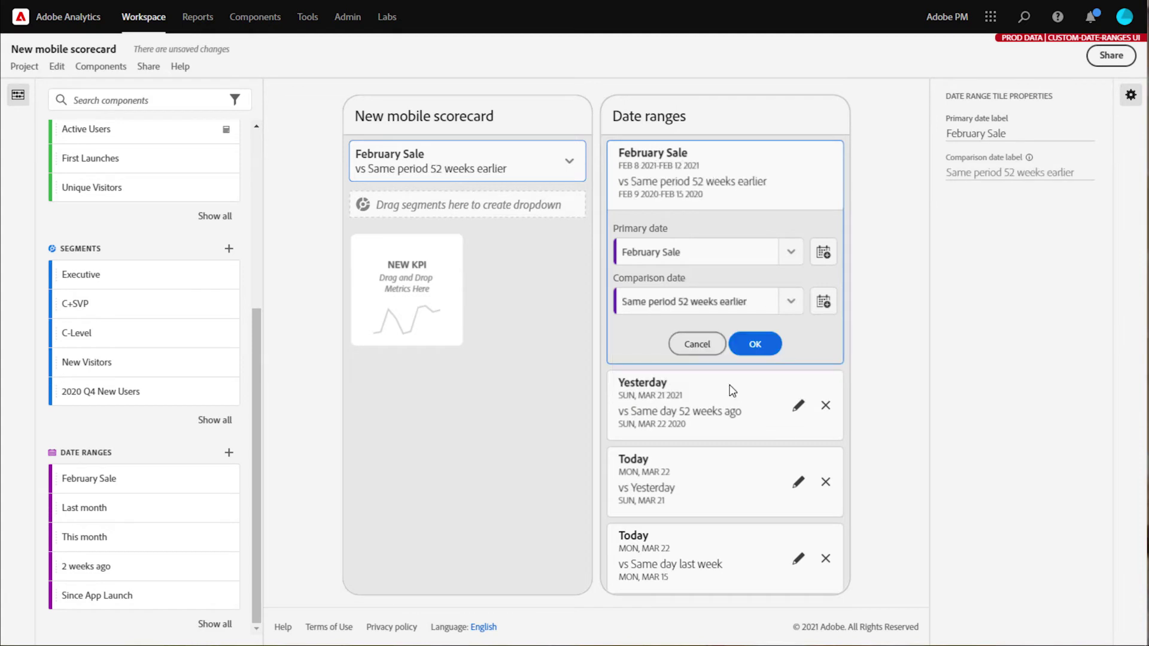
pyautogui.click(757, 344)
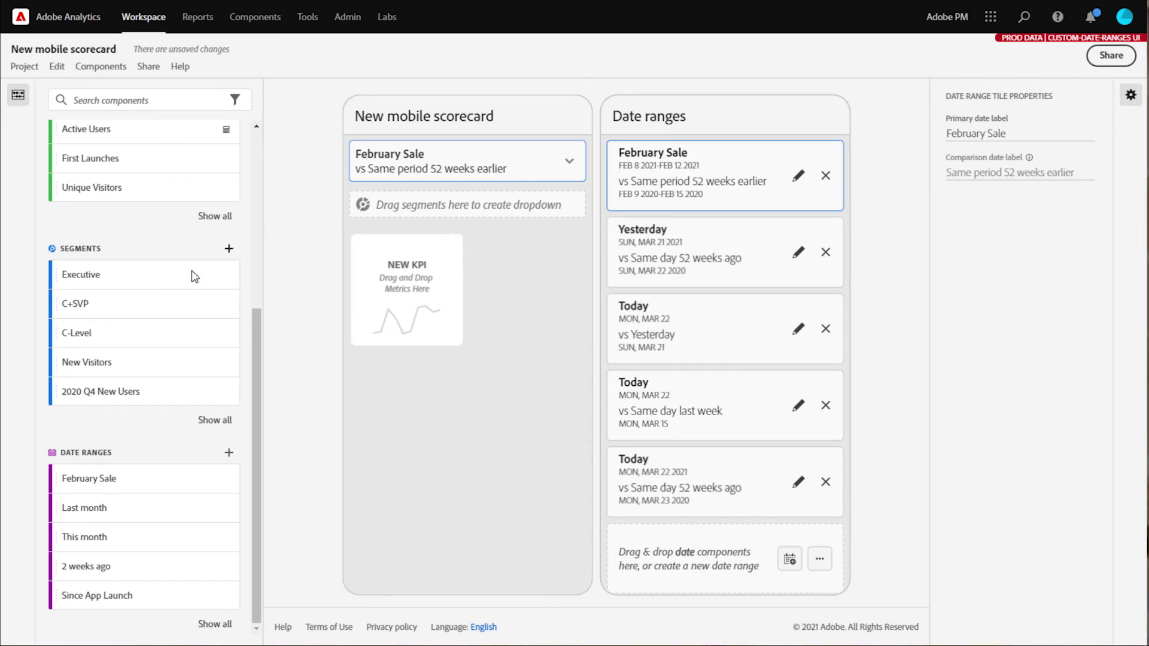
# Insert This month vs Same period 12 months earlier between the two Today entries
pyautogui.moveTo(110, 541); pyautogui.dragTo(694, 567)
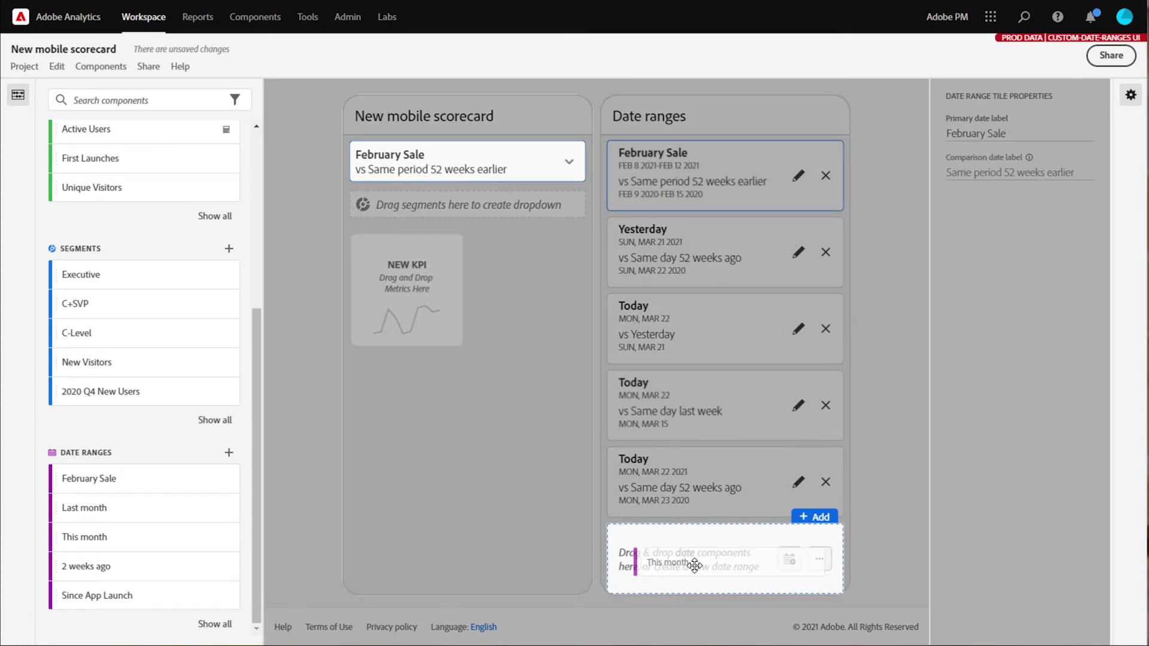
pyautogui.moveTo(694, 566); pyautogui.dragTo(685, 367)
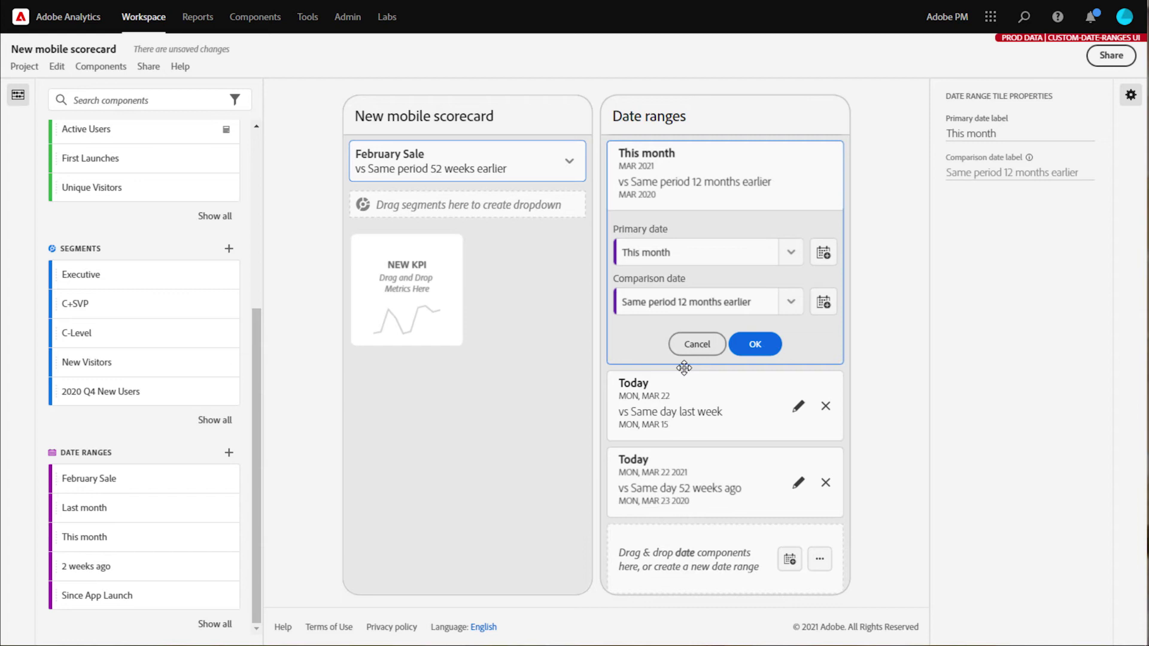
pyautogui.click(748, 344)
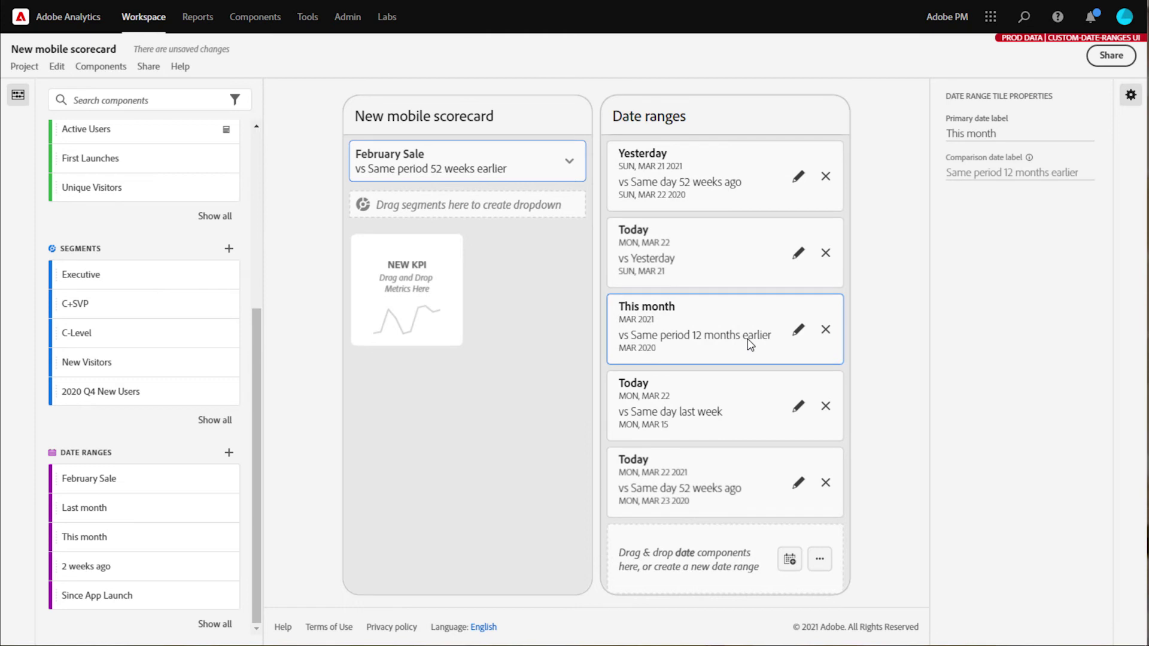
pyautogui.click(788, 562)
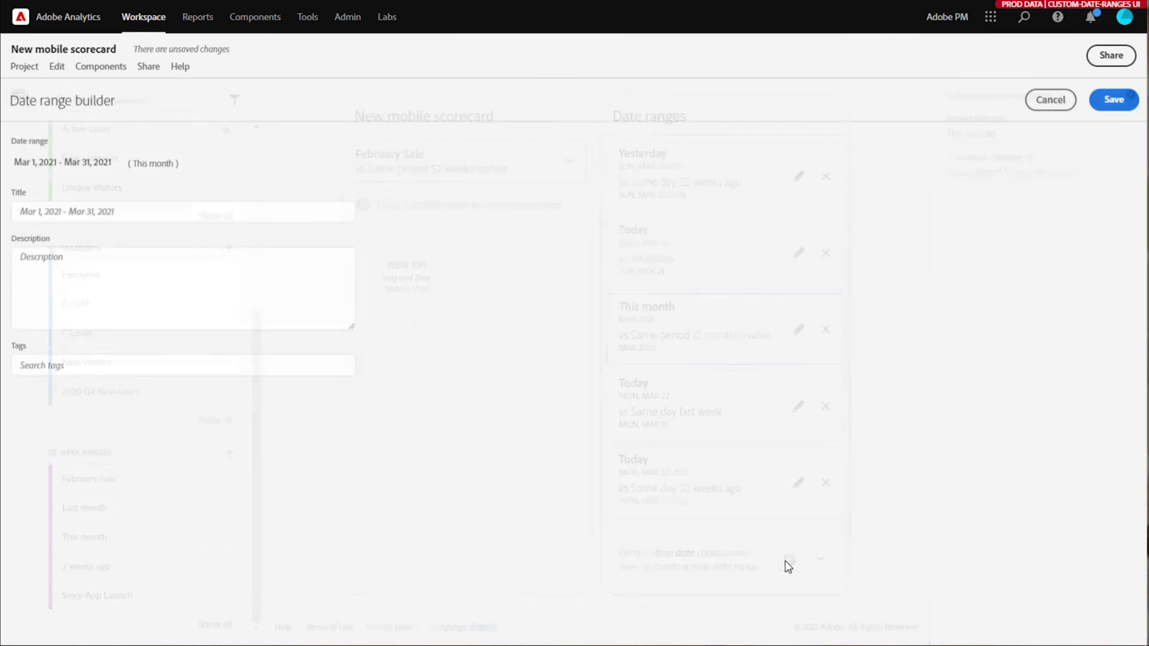
pyautogui.click(1051, 22)
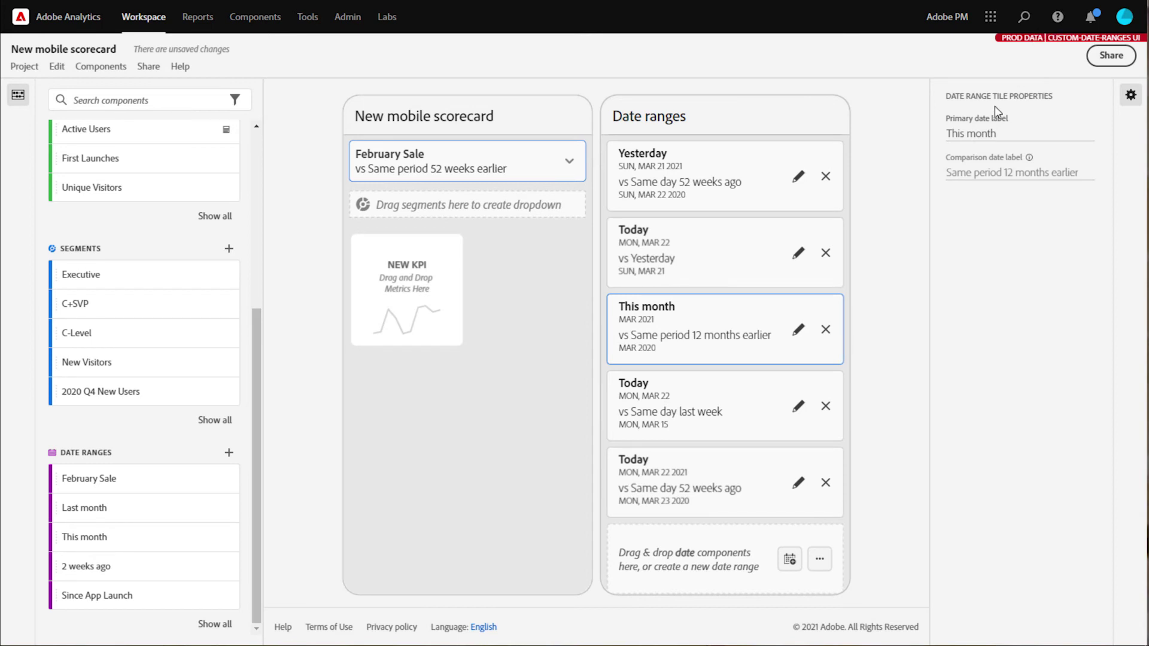
# Add weekly presets This week (excluding today) and Last full week, each vs 52 weeks earlier
pyautogui.click(818, 561)
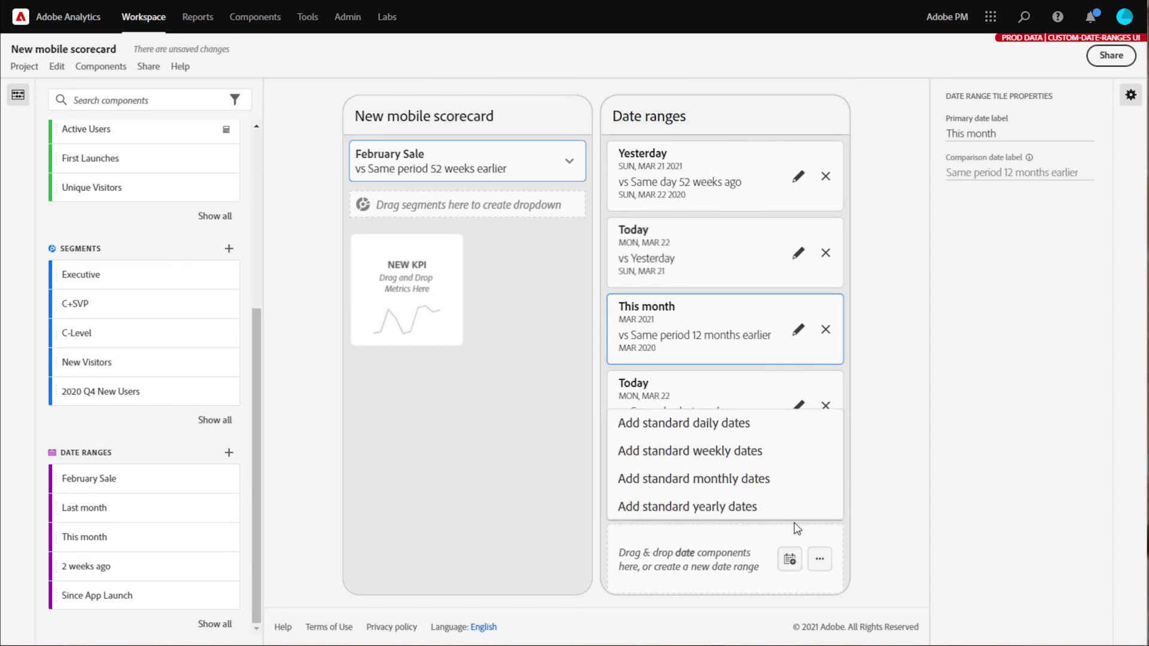
pyautogui.click(722, 452)
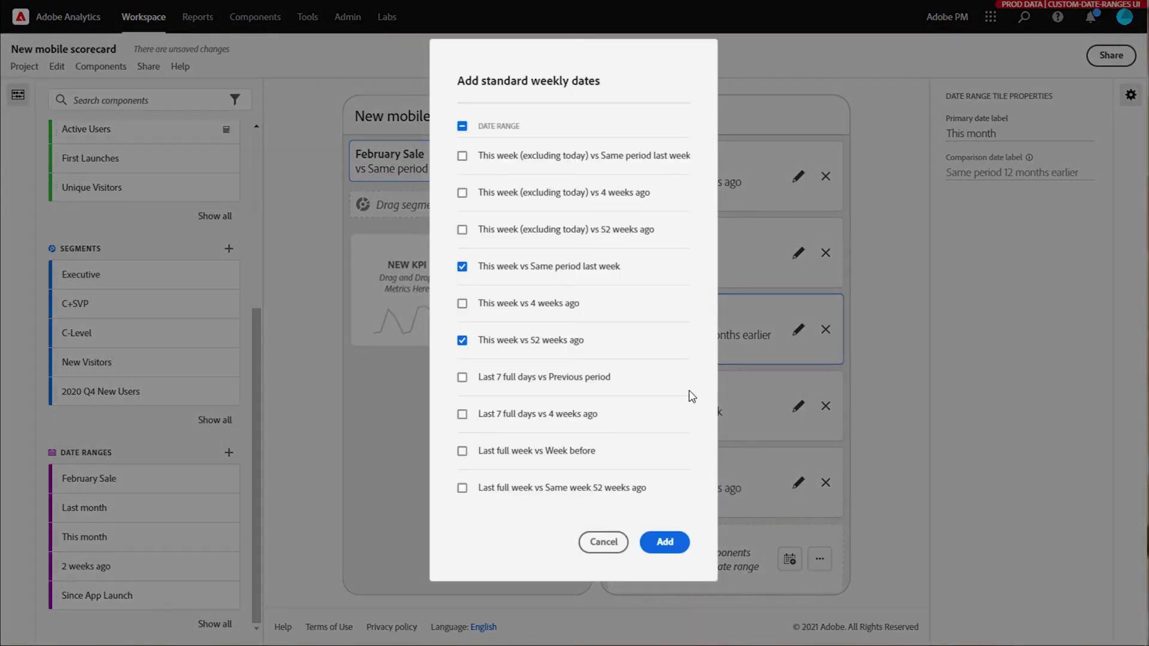
pyautogui.click(462, 127)
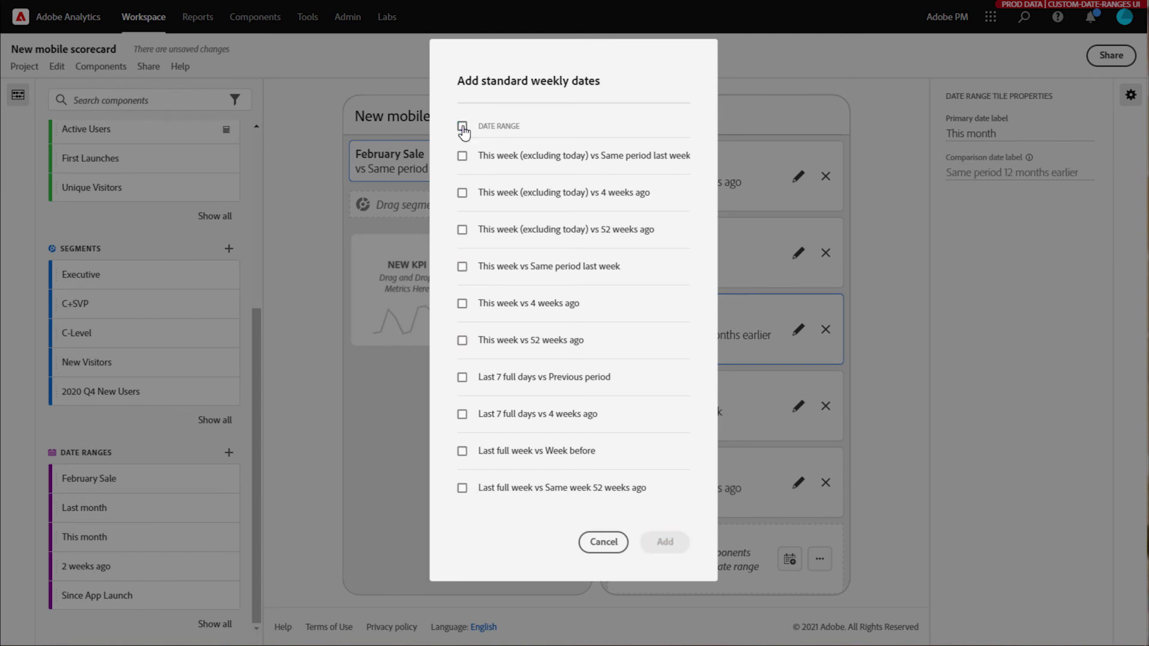
pyautogui.click(462, 127)
pyautogui.click(463, 126)
pyautogui.click(462, 229)
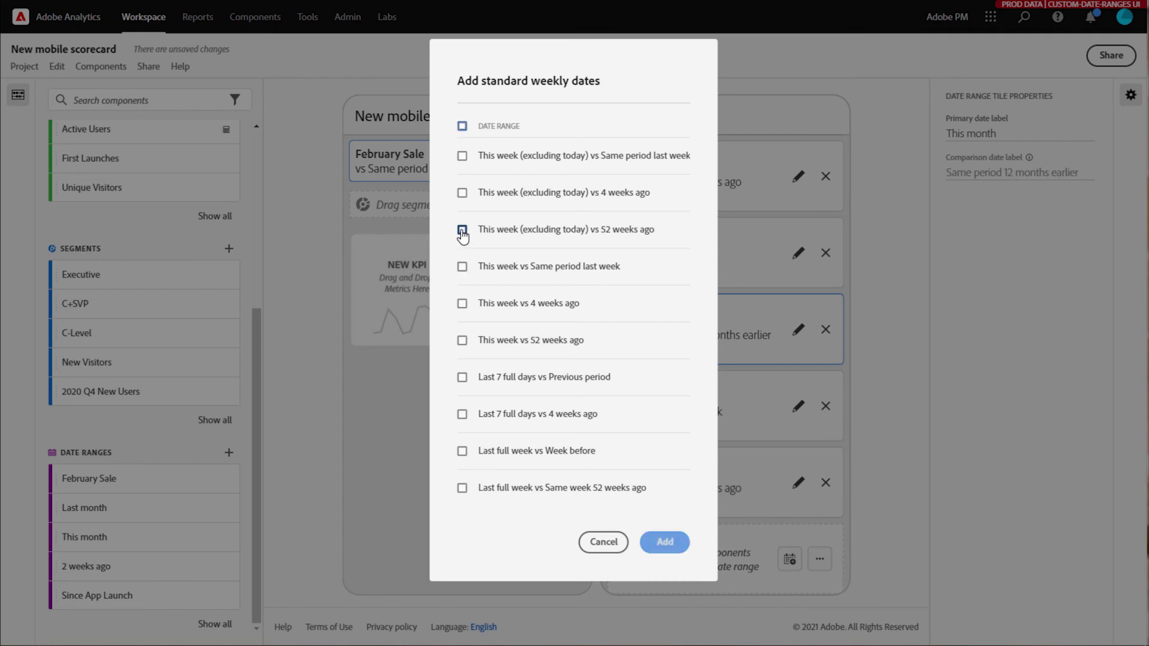
pyautogui.click(463, 488)
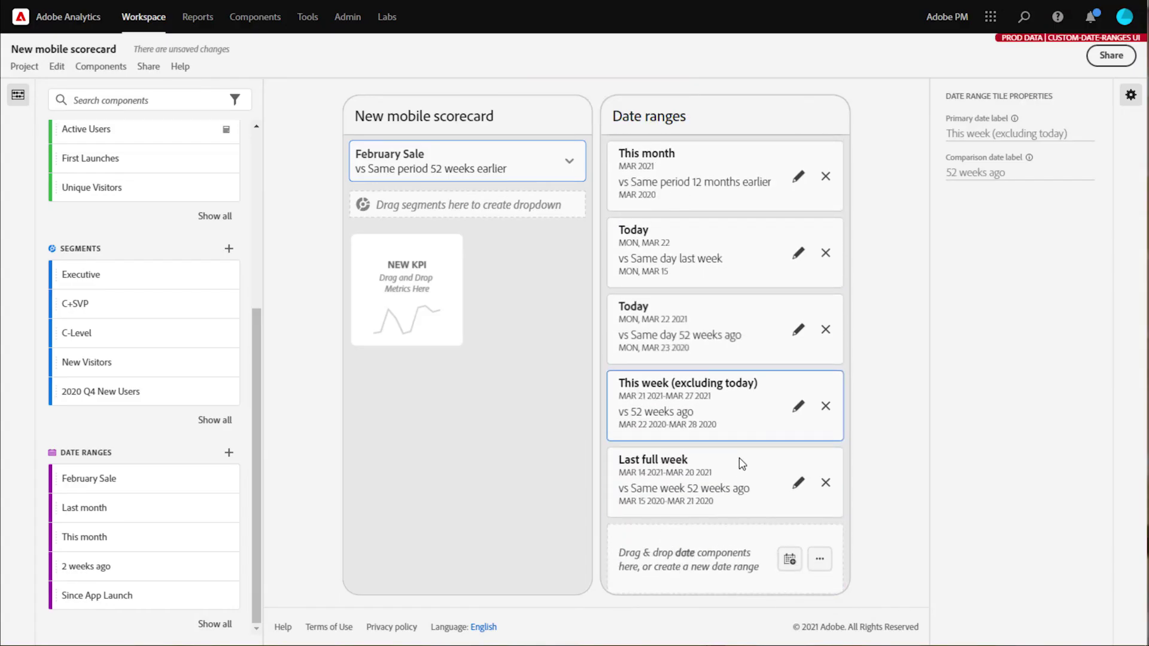
# Change the February Sale comparison's primary date label to 'New Name'
pyautogui.scroll(4, 741, 462)
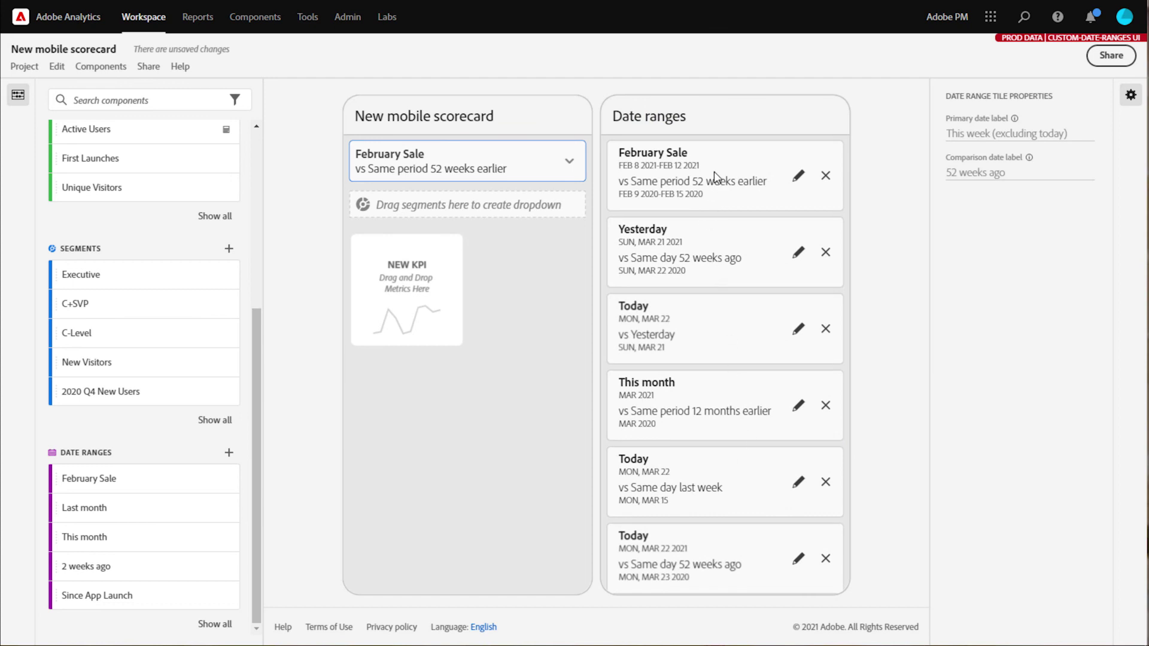
pyautogui.click(713, 171)
pyautogui.click(1004, 134)
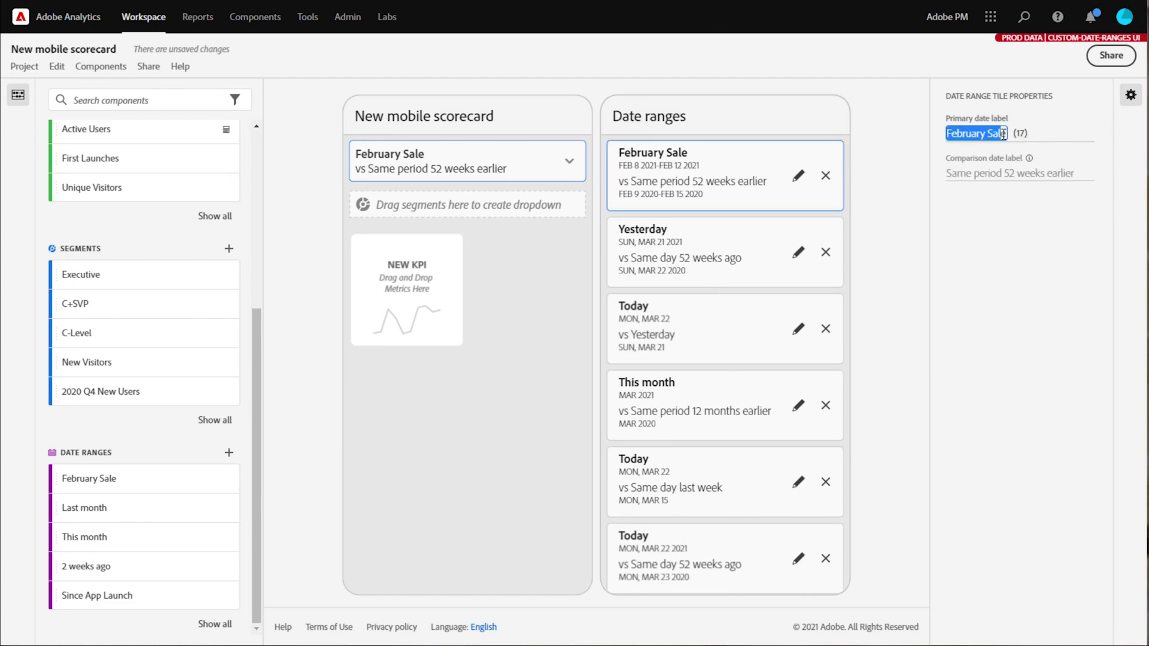
pyautogui.write('New Name')
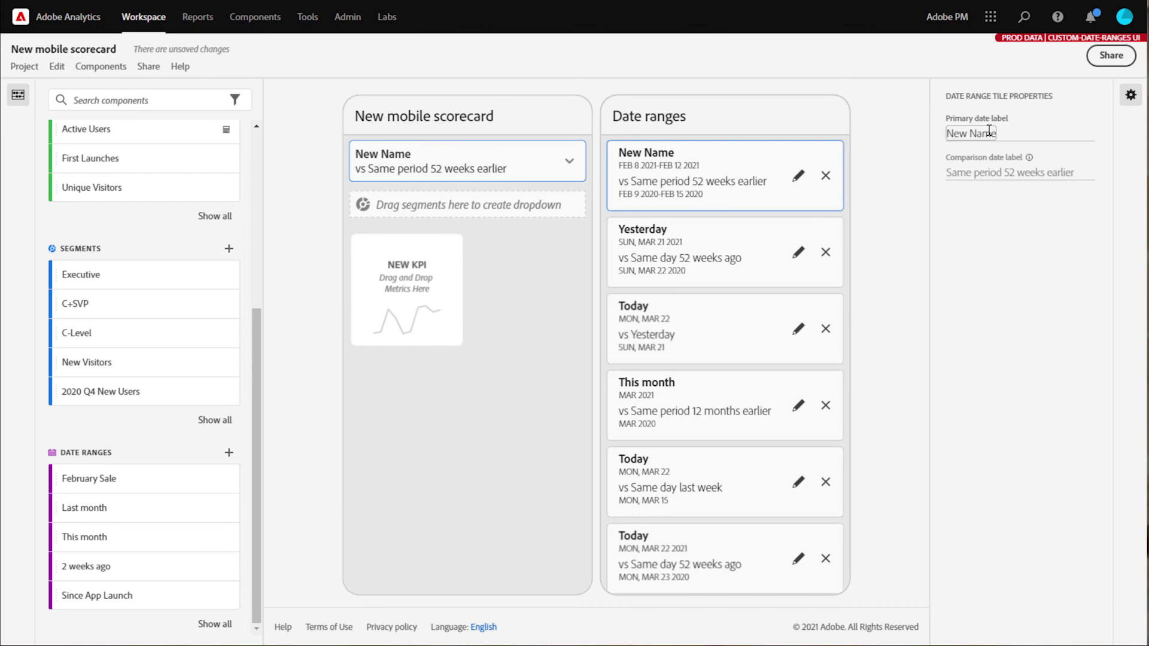